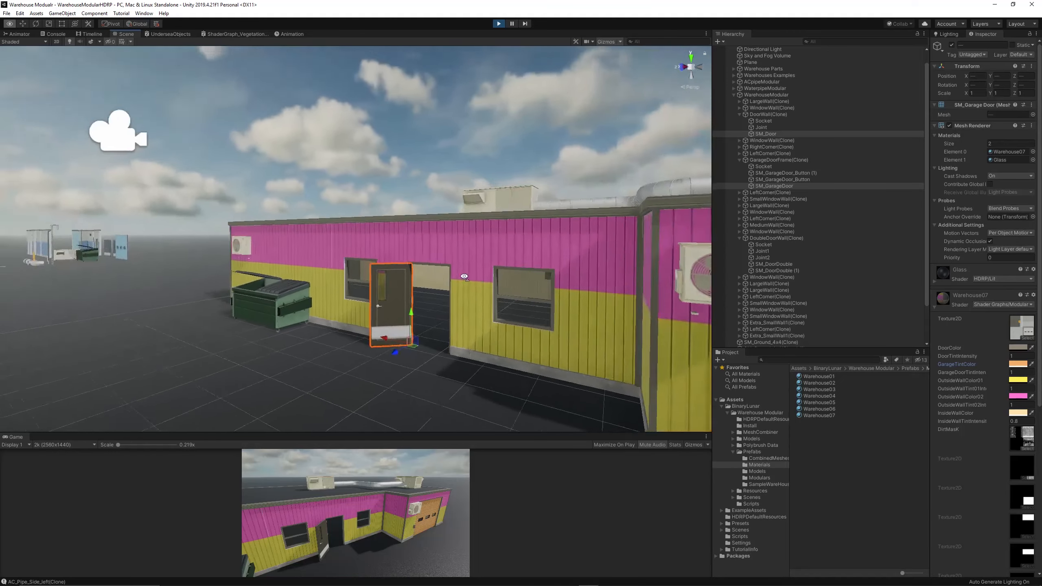
Step: Change the garage door tint colour of the Warehouse07 material to a dark olive yellow
{"action": "key", "text": "s"}
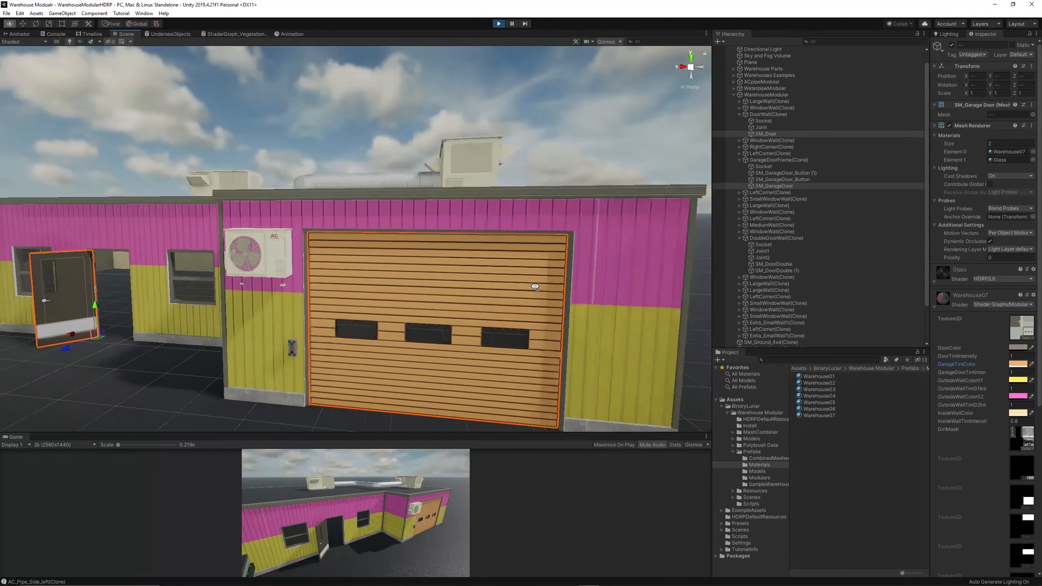
{"action": "left_click", "coordinate": [1017, 365]}
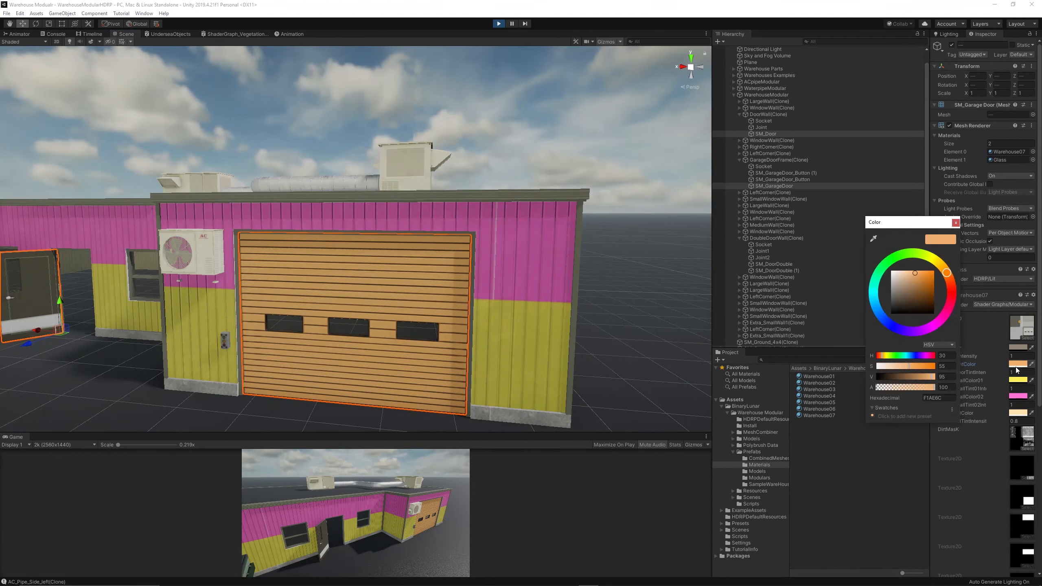
{"action": "left_click", "coordinate": [937, 263]}
{"action": "mouse_move", "coordinate": [912, 286]}
{"action": "left_mouse_down"}
{"action": "mouse_move", "coordinate": [925, 280]}
{"action": "mouse_move", "coordinate": [919, 296]}
{"action": "left_mouse_up"}
{"action": "left_click", "coordinate": [956, 223]}
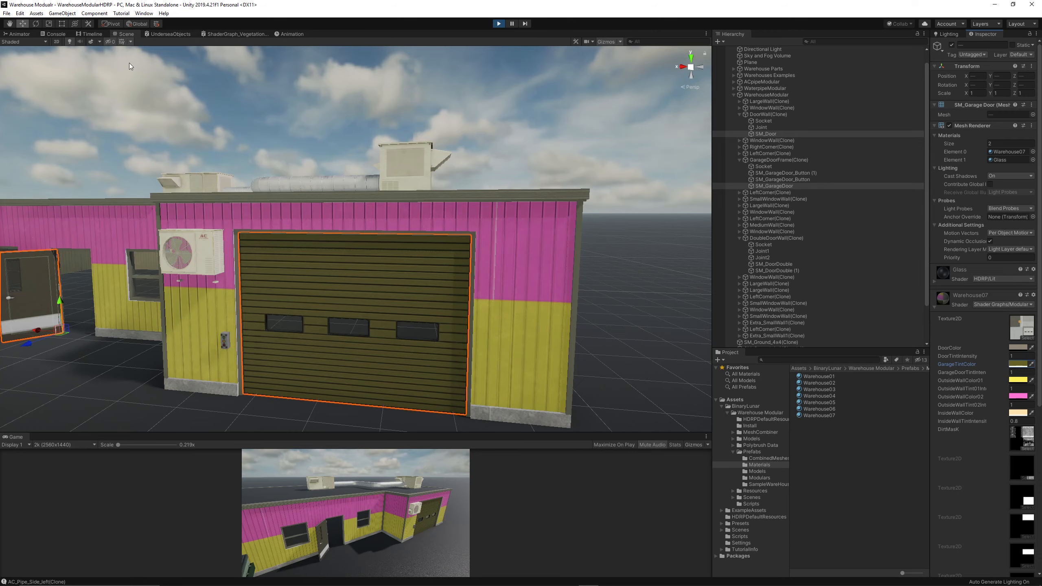
Step: Show the Unity Registry packages in the Package Manager and search for Polybrush
{"action": "left_click", "coordinate": [144, 13]}
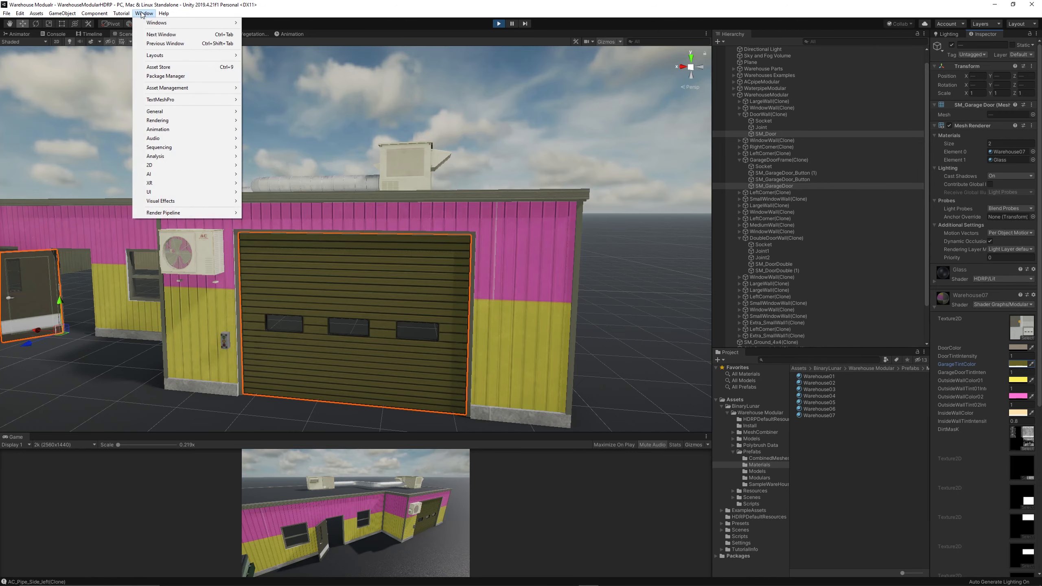
{"action": "left_click", "coordinate": [177, 78]}
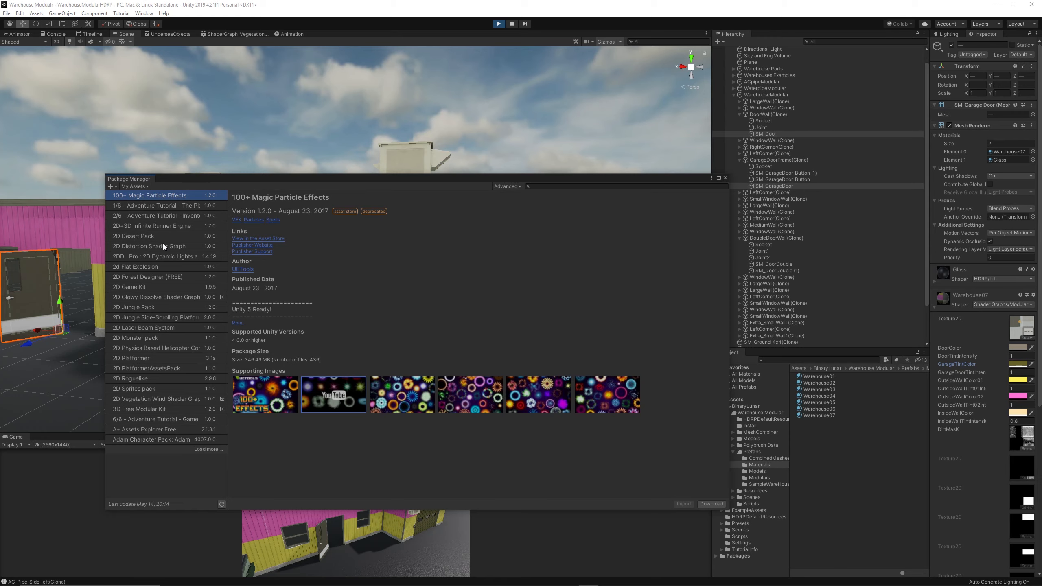
{"action": "left_click", "coordinate": [133, 187]}
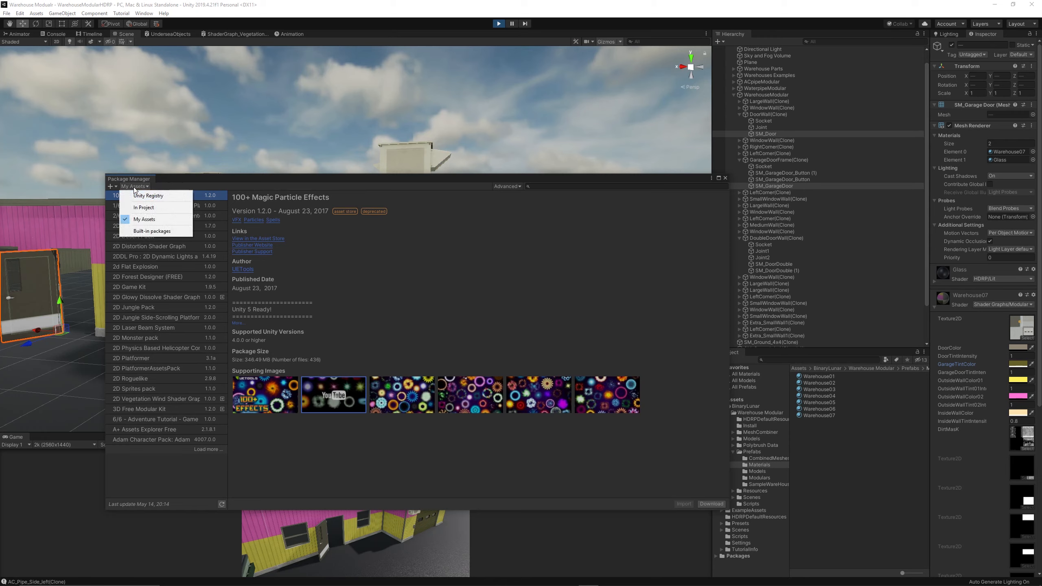
{"action": "left_click", "coordinate": [147, 196]}
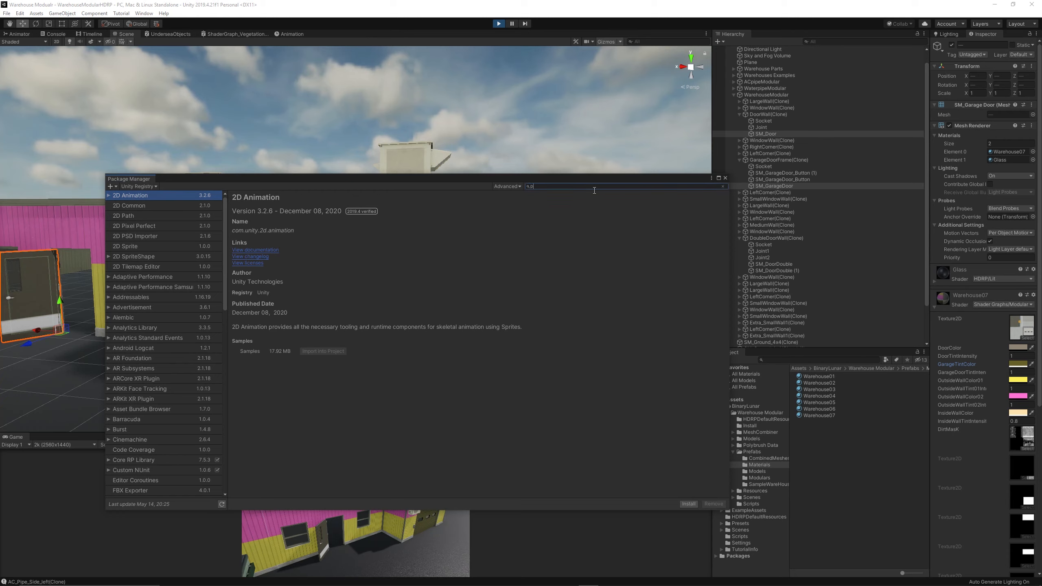
{"action": "key", "text": "BackSpace"}
{"action": "key", "text": "BackSpace"}
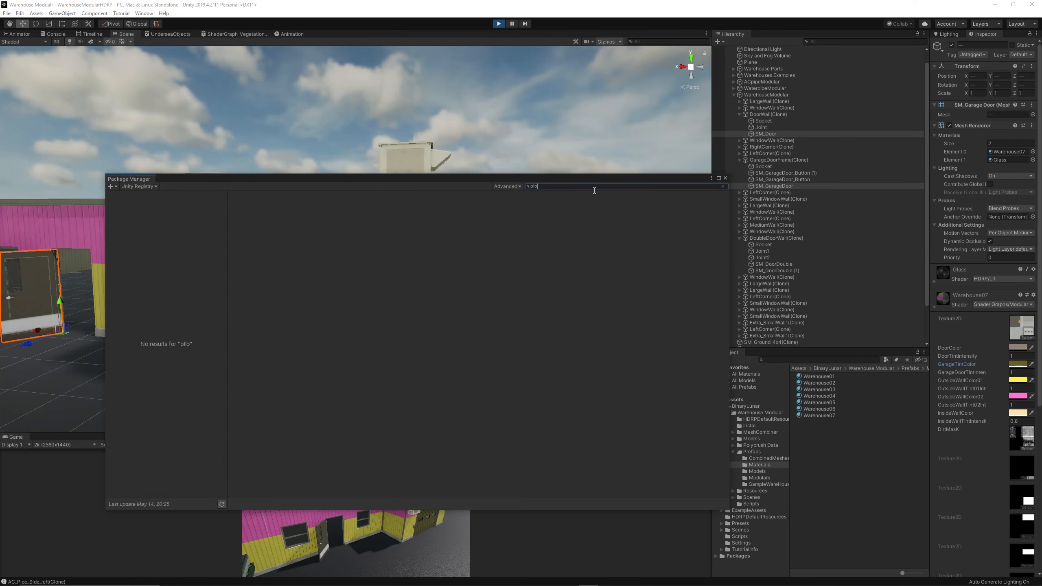
{"action": "type", "text": "b"}
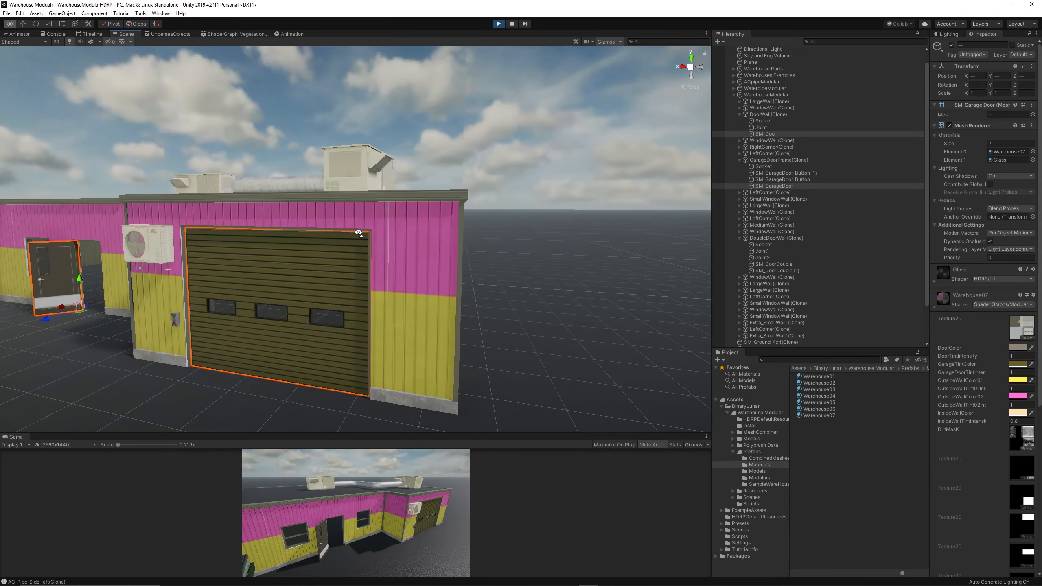
Step: Open the Polybrush window over the scene, select the WarehouseModular building and activate vertex colour painting
{"action": "left_click", "coordinate": [147, 16]}
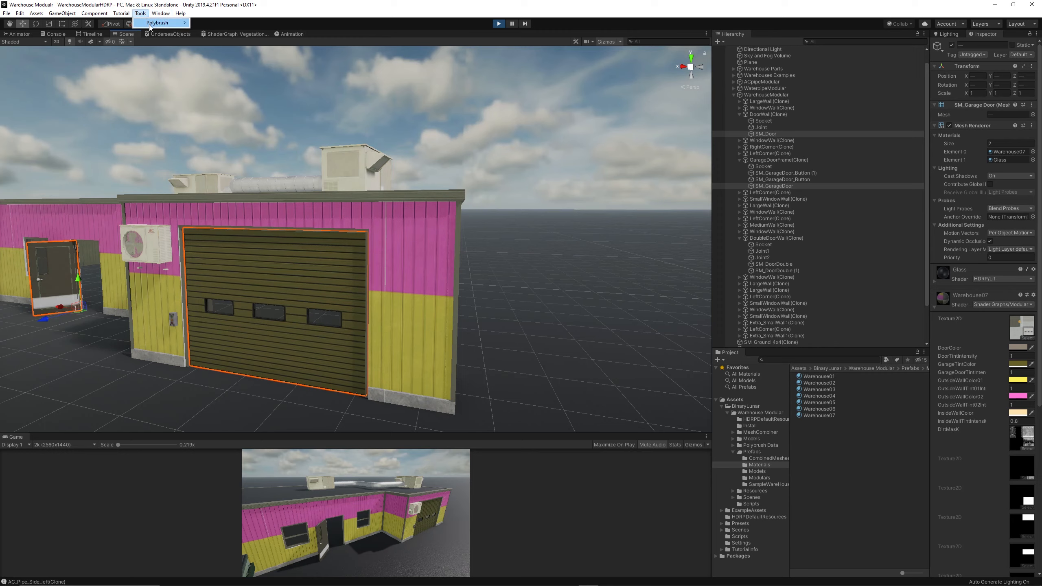
{"action": "mouse_move", "coordinate": [150, 25]}
{"action": "left_click", "coordinate": [227, 22]}
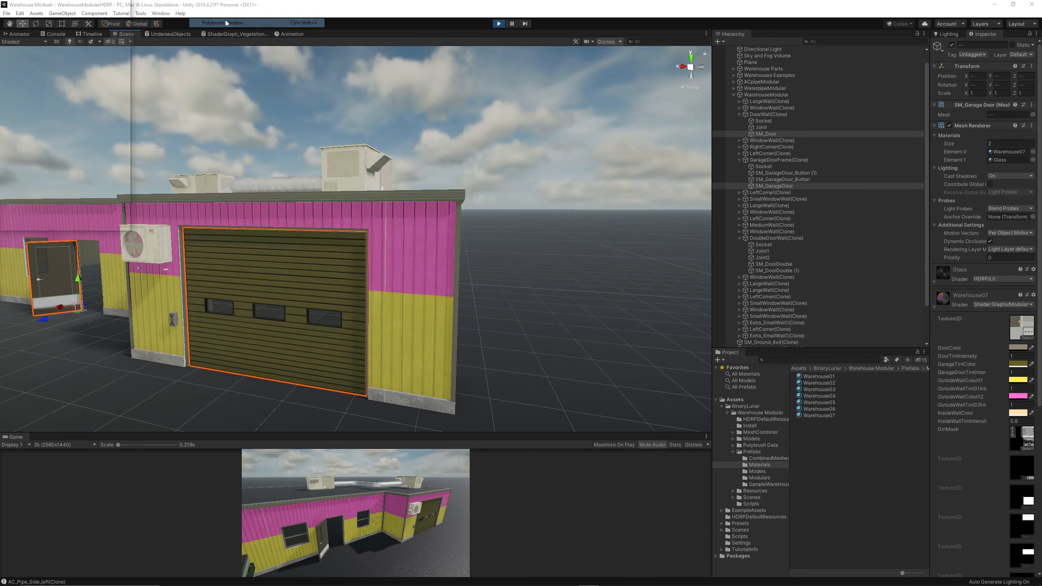
{"action": "left_click_drag", "start_coordinate": [102, 23], "coordinate": [146, 161]}
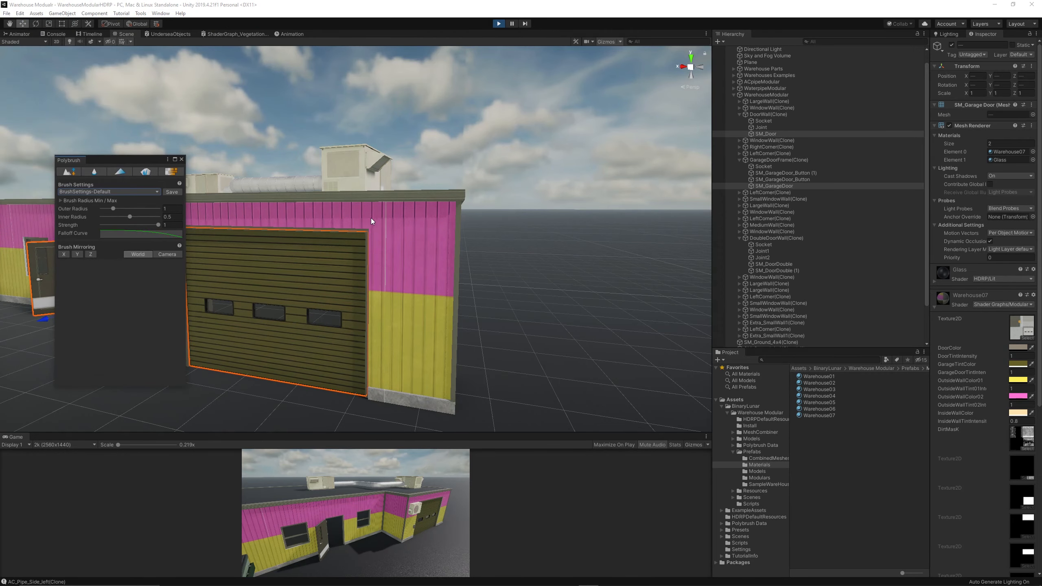
{"action": "left_click", "coordinate": [416, 272]}
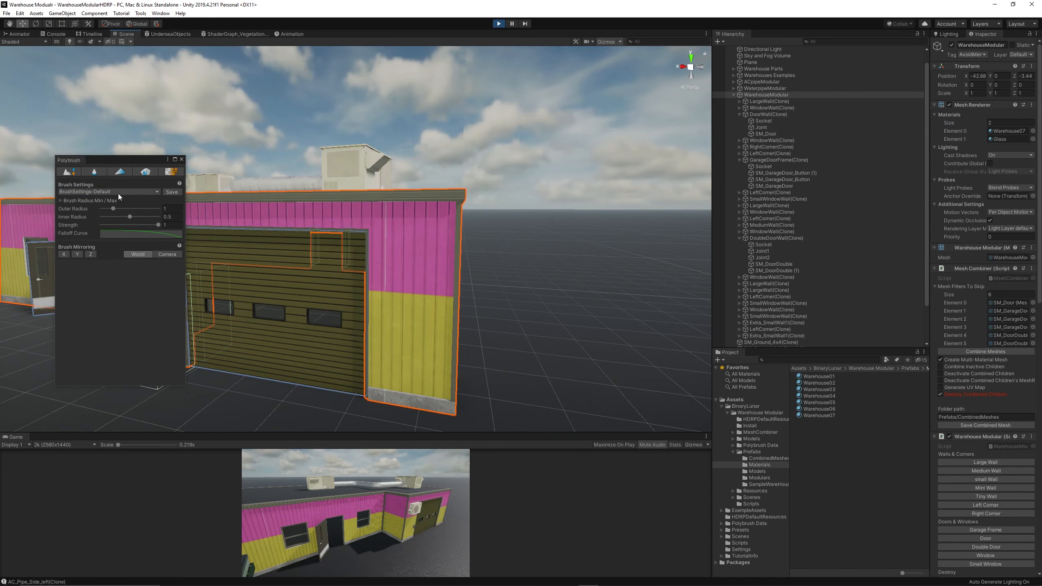
{"action": "left_click", "coordinate": [120, 171]}
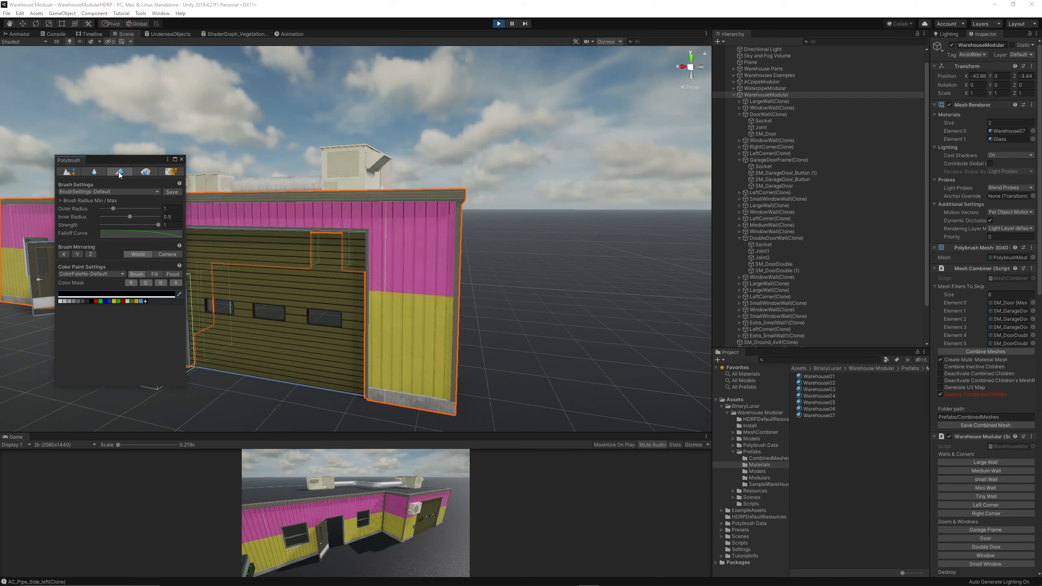
Step: Set the brush colour to a dark orange-brown and paint dirt on the wall section beside the garage door
{"action": "left_click", "coordinate": [120, 295]}
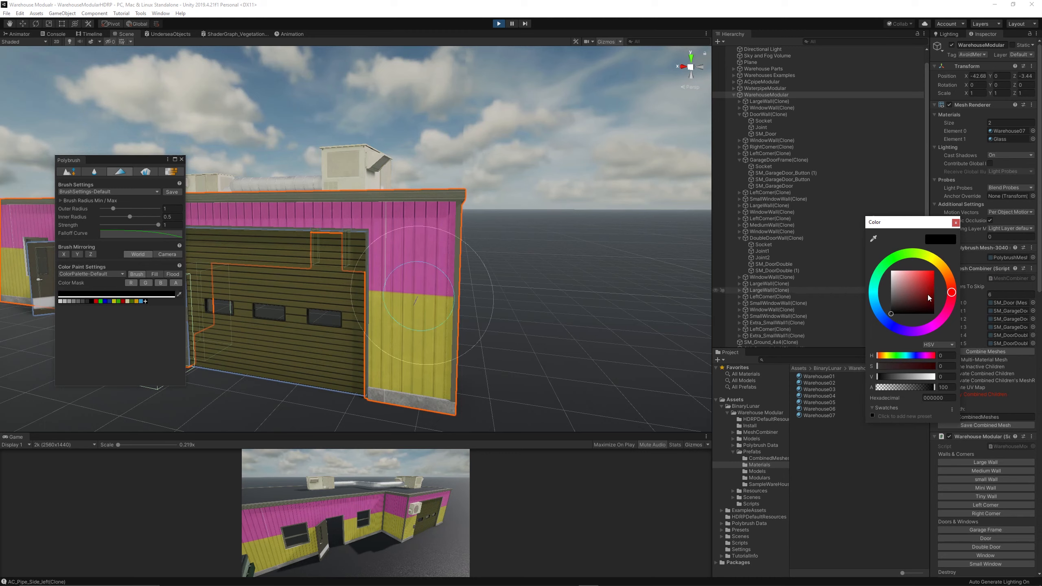
{"action": "left_click", "coordinate": [948, 275]}
{"action": "left_click_drag", "start_coordinate": [926, 287], "coordinate": [938, 297]}
{"action": "mouse_move", "coordinate": [425, 242]}
{"action": "left_mouse_down"}
{"action": "mouse_move", "coordinate": [358, 230]}
{"action": "mouse_move", "coordinate": [411, 325]}
{"action": "mouse_move", "coordinate": [367, 222]}
{"action": "left_mouse_up"}
{"action": "key", "text": "Escape"}
Step: Reselect the WarehouseModular building, reactivate vertex colour painting and paint dirt on the corner walls beside the AC unit and the window wall
{"action": "key", "text": "w"}
{"action": "mouse_move", "coordinate": [448, 244]}
{"action": "right_mouse_down"}
{"action": "mouse_move", "coordinate": [465, 233]}
{"action": "mouse_move", "coordinate": [418, 225]}
{"action": "mouse_move", "coordinate": [379, 237]}
{"action": "mouse_move", "coordinate": [393, 225]}
{"action": "right_mouse_up"}
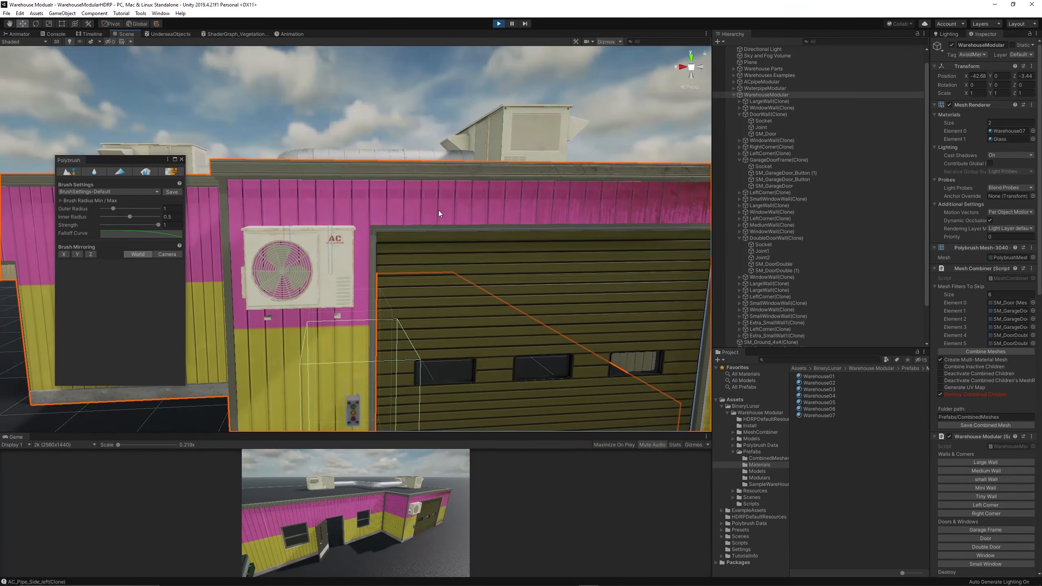
{"action": "key", "text": "s"}
{"action": "right_click_drag", "start_coordinate": [423, 187], "coordinate": [410, 186]}
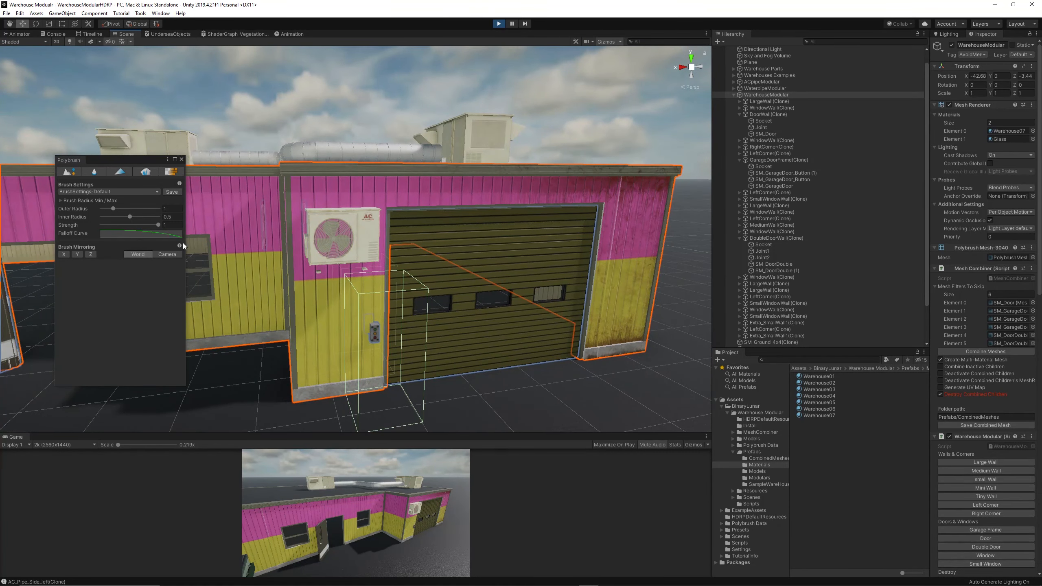
{"action": "left_click", "coordinate": [318, 324]}
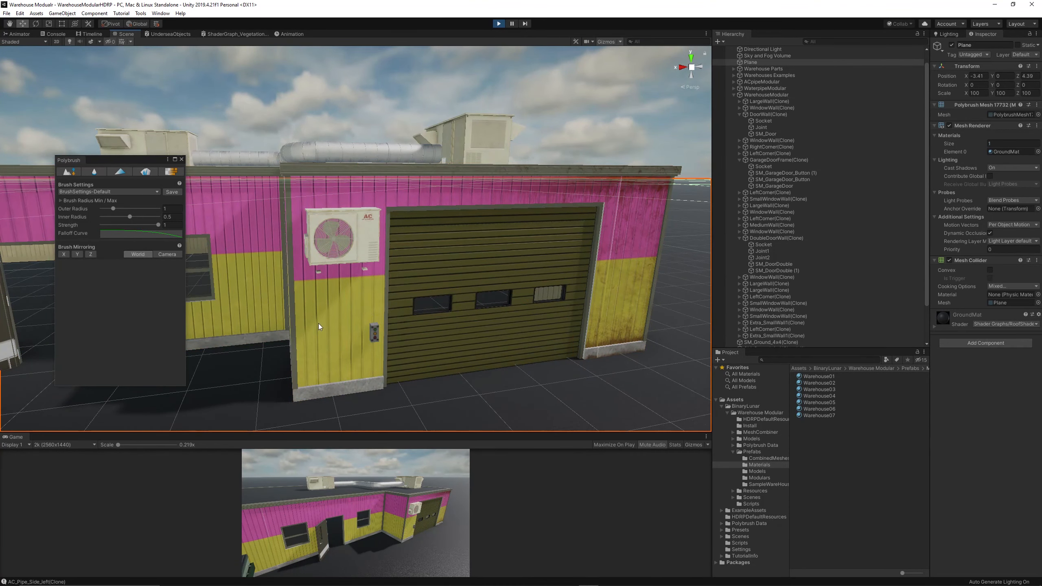
{"action": "left_click", "coordinate": [340, 308]}
{"action": "left_click", "coordinate": [317, 295]}
{"action": "right_click_drag", "start_coordinate": [317, 295], "coordinate": [342, 256]}
{"action": "key", "text": "a"}
{"action": "left_click", "coordinate": [342, 256]}
{"action": "left_click", "coordinate": [430, 306]}
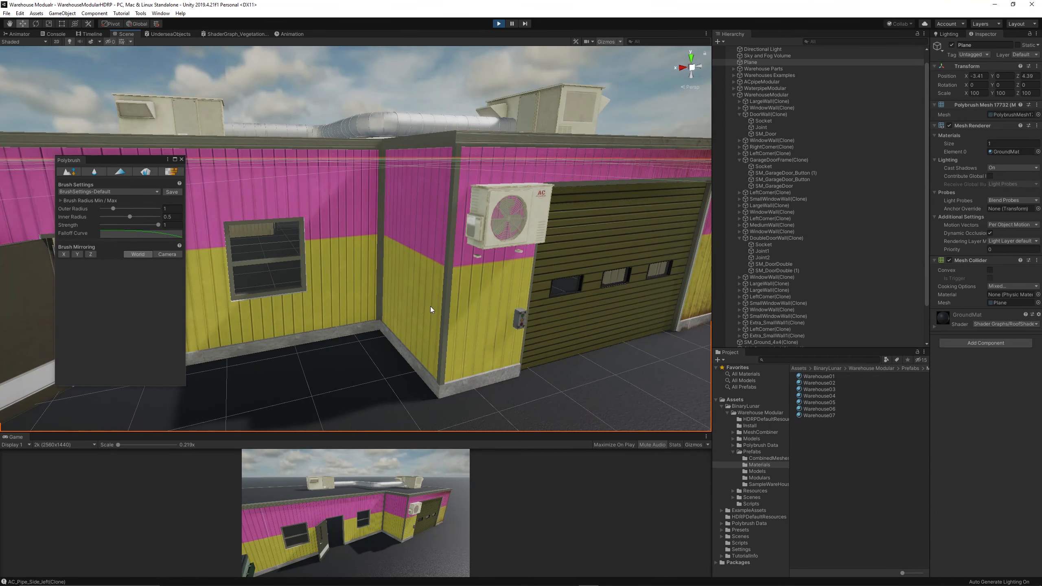
{"action": "left_click", "coordinate": [277, 250]}
{"action": "left_click", "coordinate": [123, 174]}
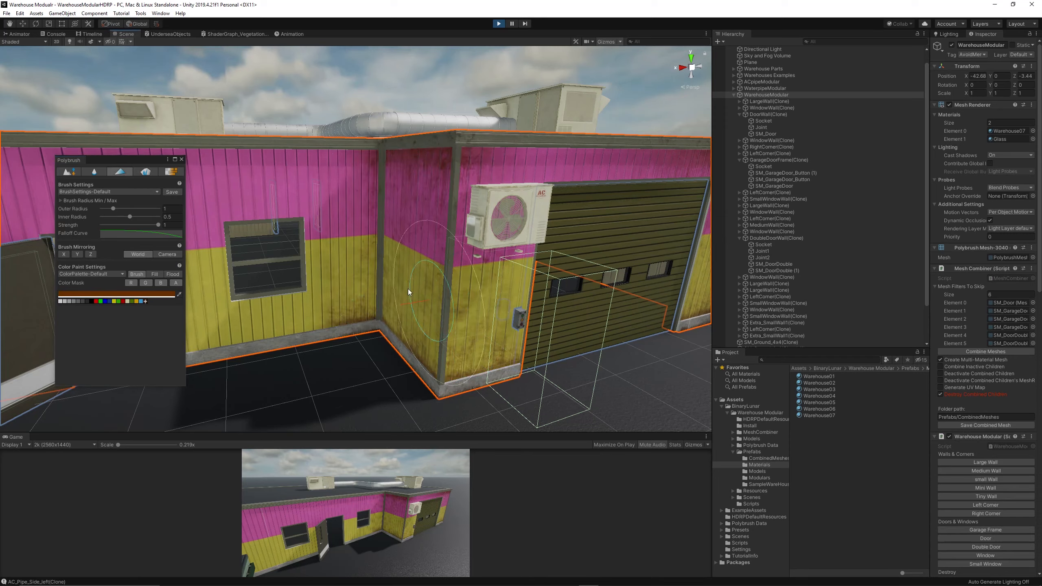
{"action": "mouse_move", "coordinate": [258, 304]}
{"action": "left_mouse_down"}
{"action": "mouse_move", "coordinate": [247, 308]}
{"action": "mouse_move", "coordinate": [357, 311]}
{"action": "left_mouse_up"}
Step: Close the Polybrush window and enlarge the Game view's share of the layout
{"action": "scroll", "coordinate": [312, 315], "scroll_direction": "down", "scroll_amount": 5}
{"action": "key", "text": "s"}
{"action": "right_click_drag", "start_coordinate": [357, 311], "coordinate": [166, 201]}
{"action": "key", "text": "w"}
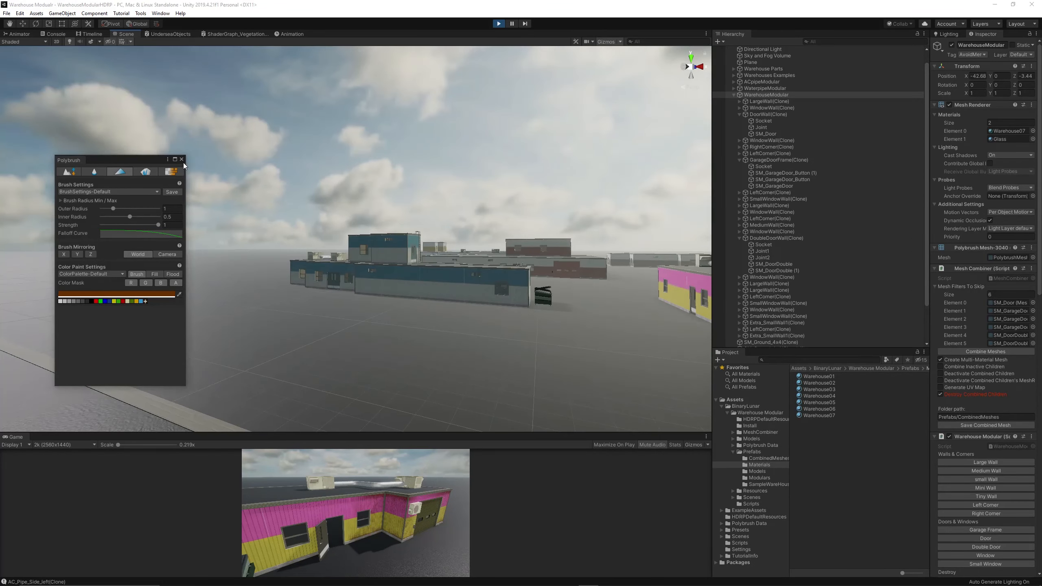
{"action": "left_click", "coordinate": [182, 159]}
{"action": "left_click_drag", "start_coordinate": [355, 434], "coordinate": [629, 387]}
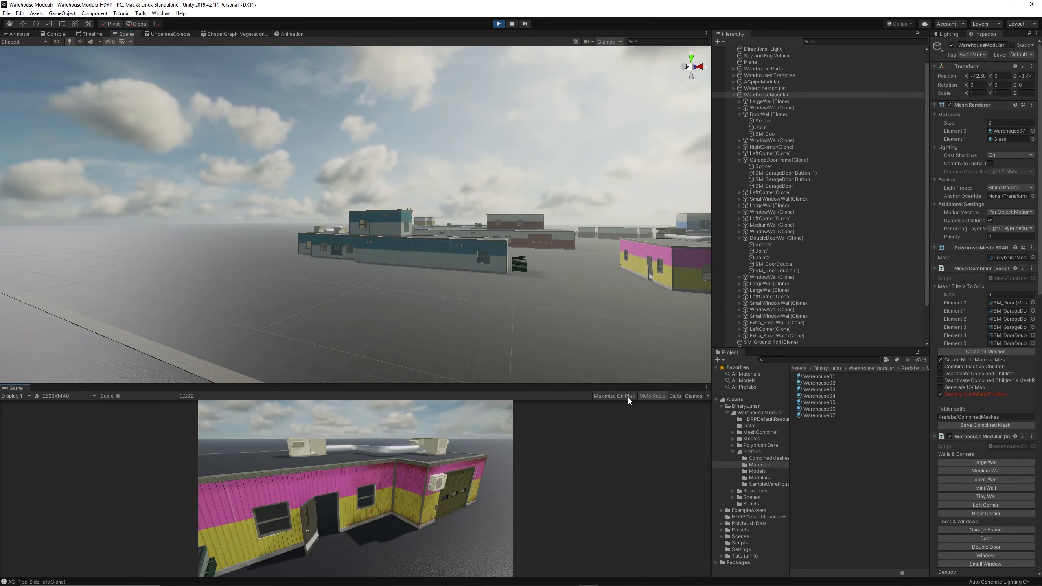
Step: Resume play in the maximized Game view, fly the camera around all the warehouse buildings, and pause again
{"action": "left_click", "coordinate": [513, 24]}
{"action": "key", "text": "w"}
{"action": "key", "text": "d"}
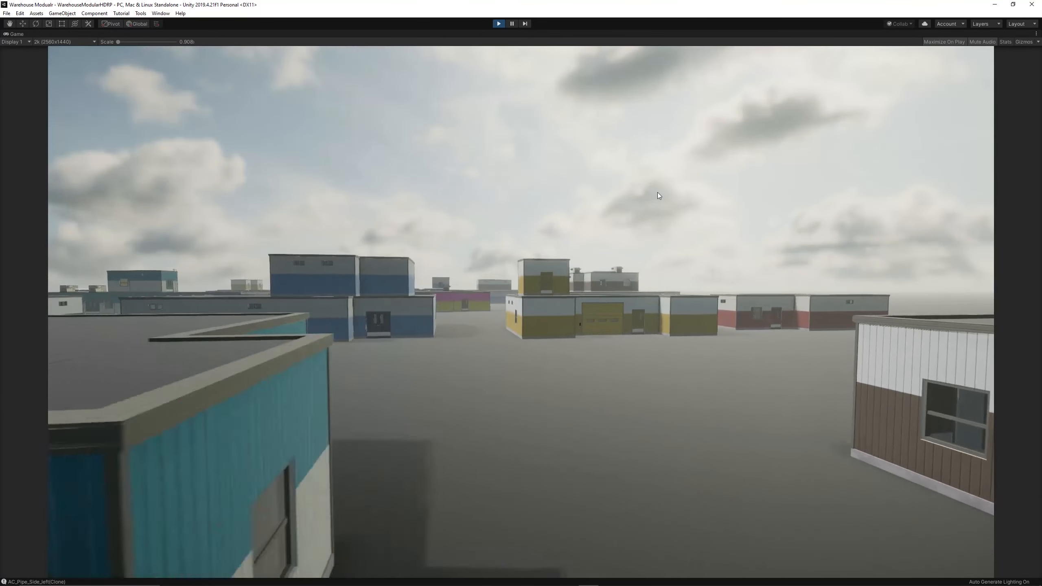
{"action": "key", "text": "w"}
{"action": "key", "text": "d"}
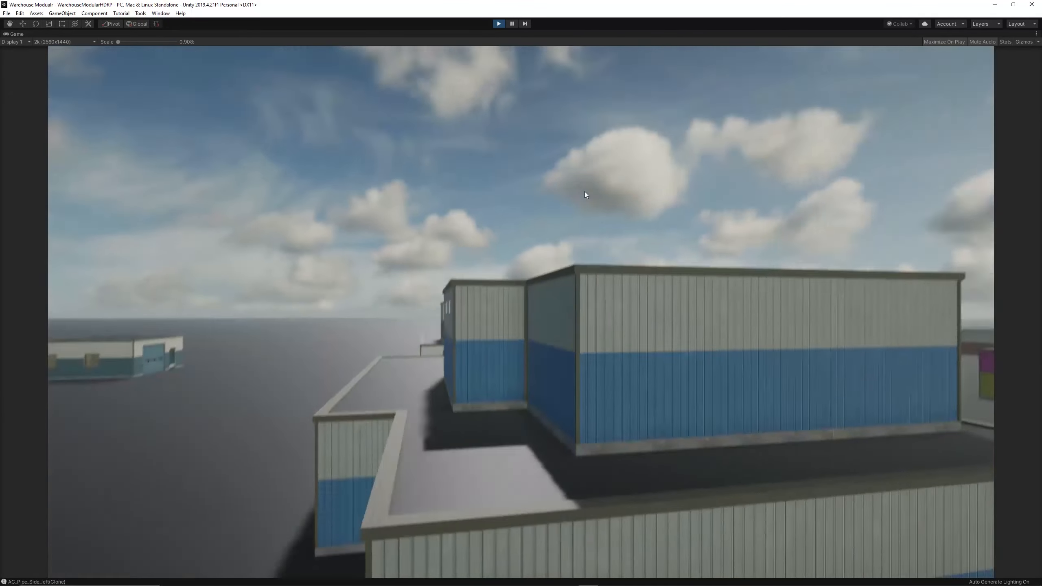
{"action": "key", "text": "s"}
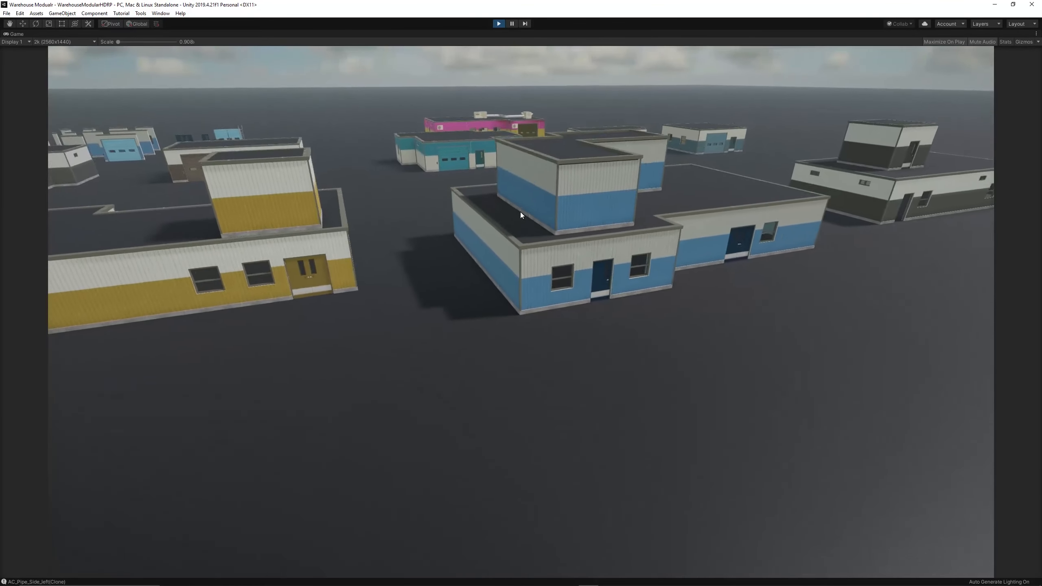
{"action": "key", "text": "d"}
{"action": "key", "text": "d"}
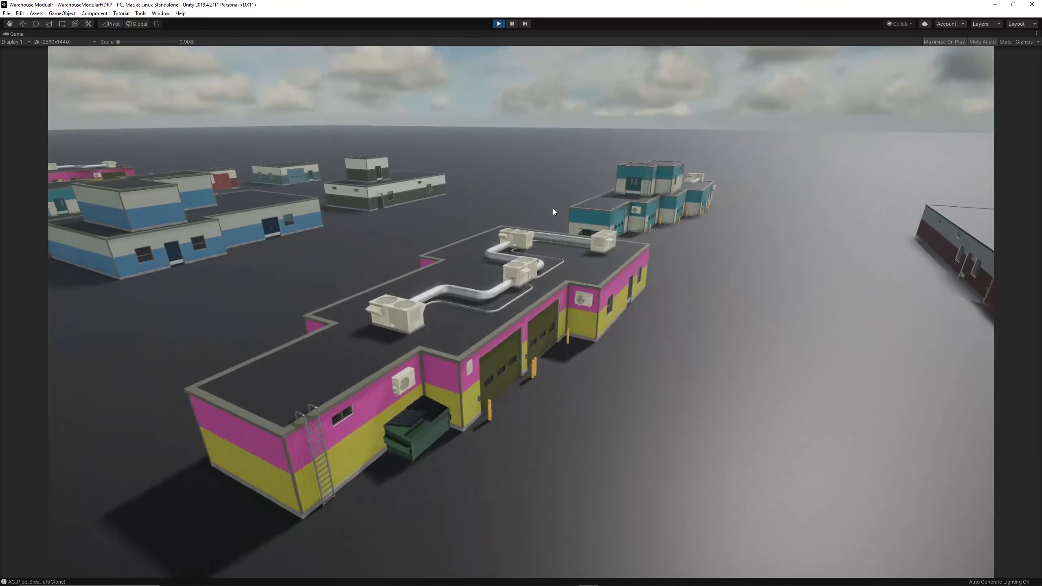
{"action": "key", "text": "d"}
{"action": "key", "text": "s"}
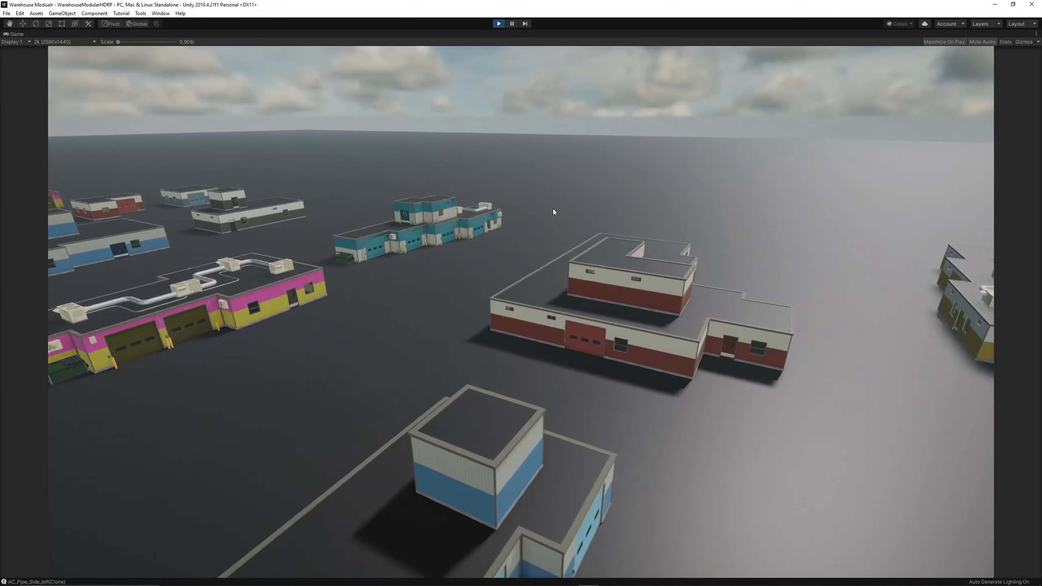
{"action": "key", "text": "s"}
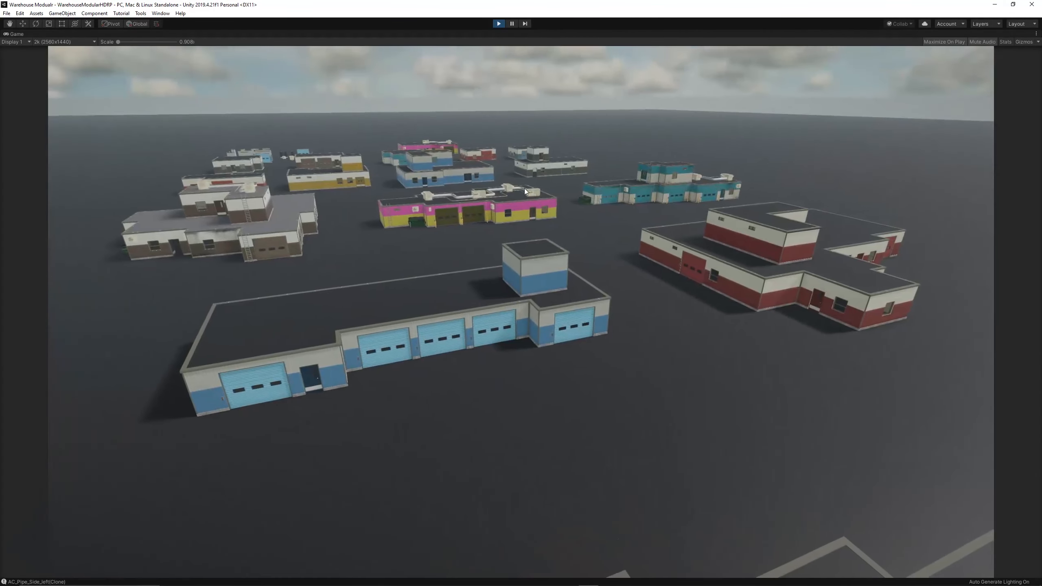
{"action": "left_click", "coordinate": [511, 25]}
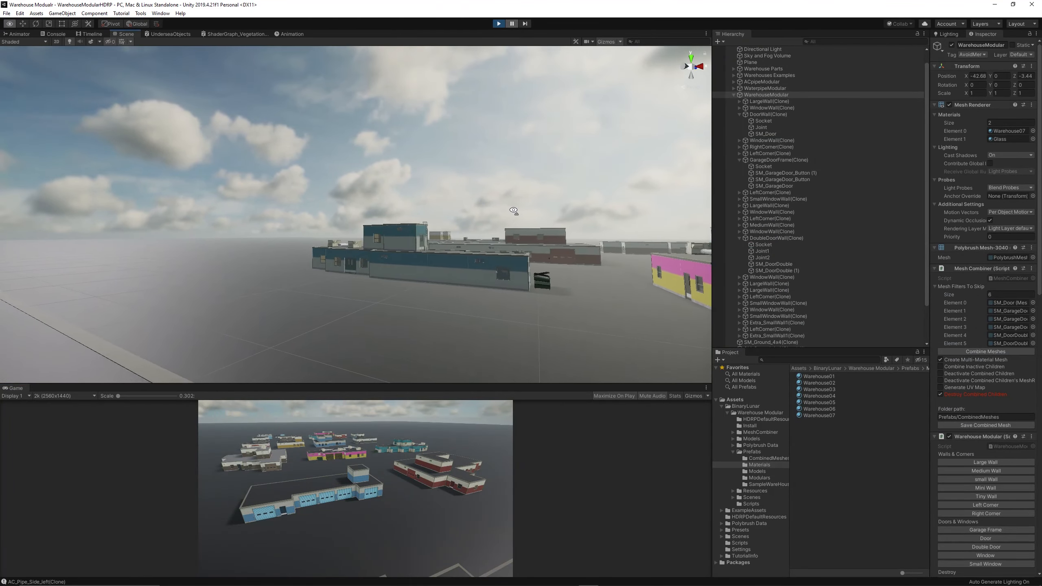
Step: Collapse WarehouseModular in the scene hierarchy, frame it and examine its Mesh Combiner options for saving the combined mesh
{"action": "left_click", "coordinate": [735, 96]}
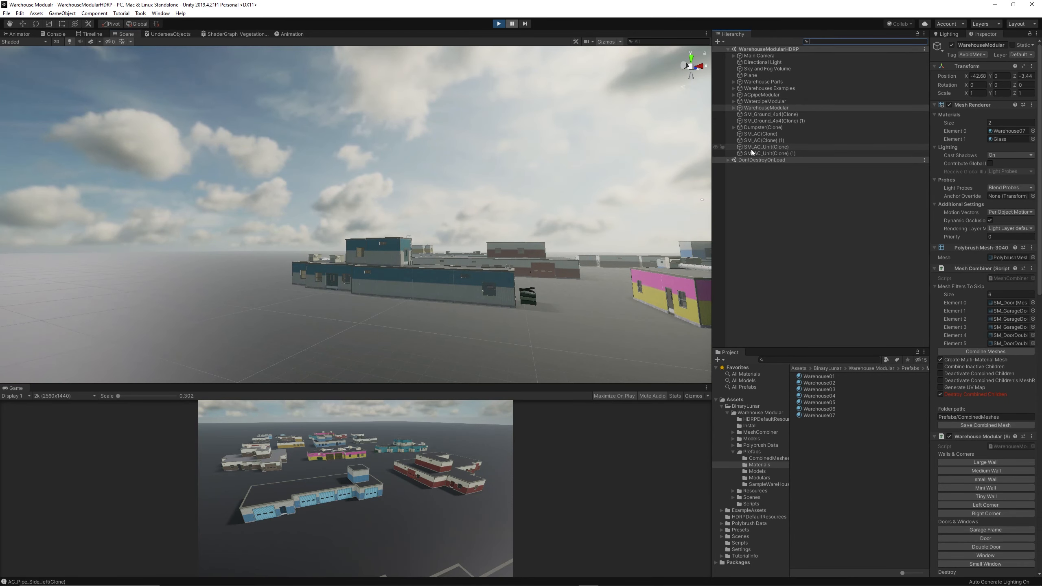
{"action": "left_click", "coordinate": [763, 82]}
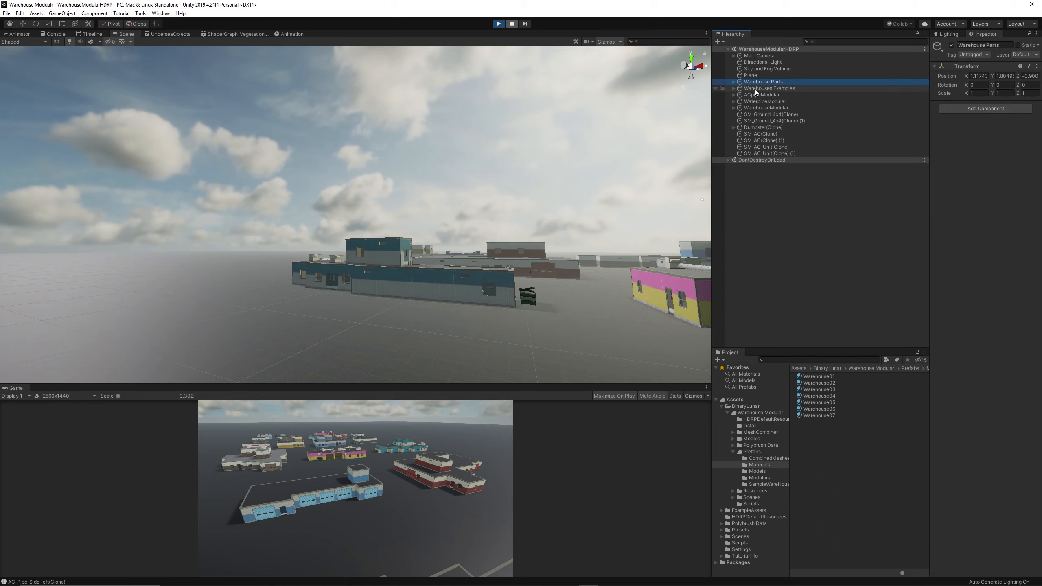
{"action": "double_click", "coordinate": [763, 108]}
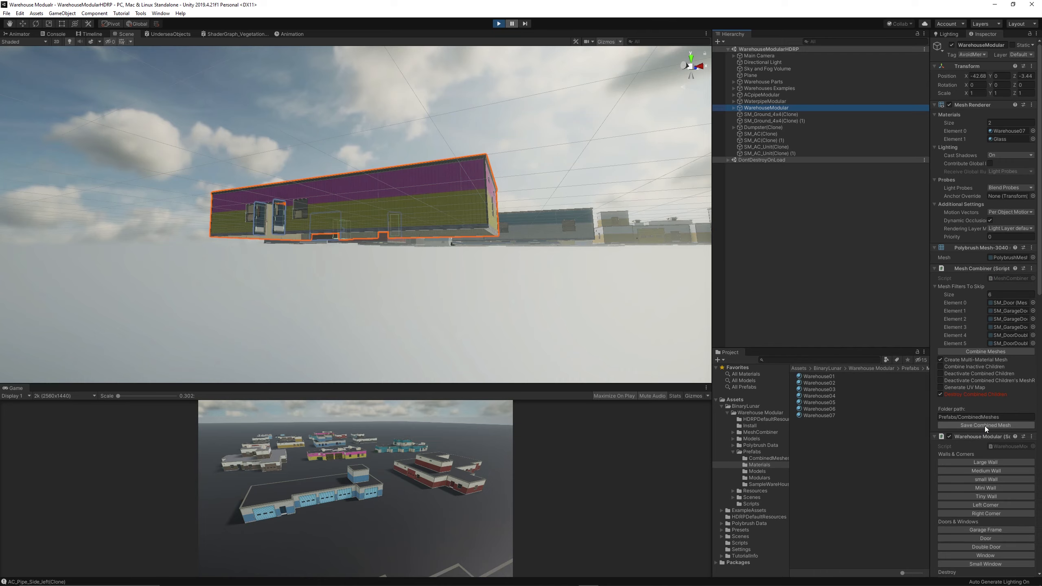
{"action": "right_click_drag", "start_coordinate": [537, 266], "coordinate": [455, 247]}
{"action": "key", "text": "w"}
{"action": "key", "text": "a"}
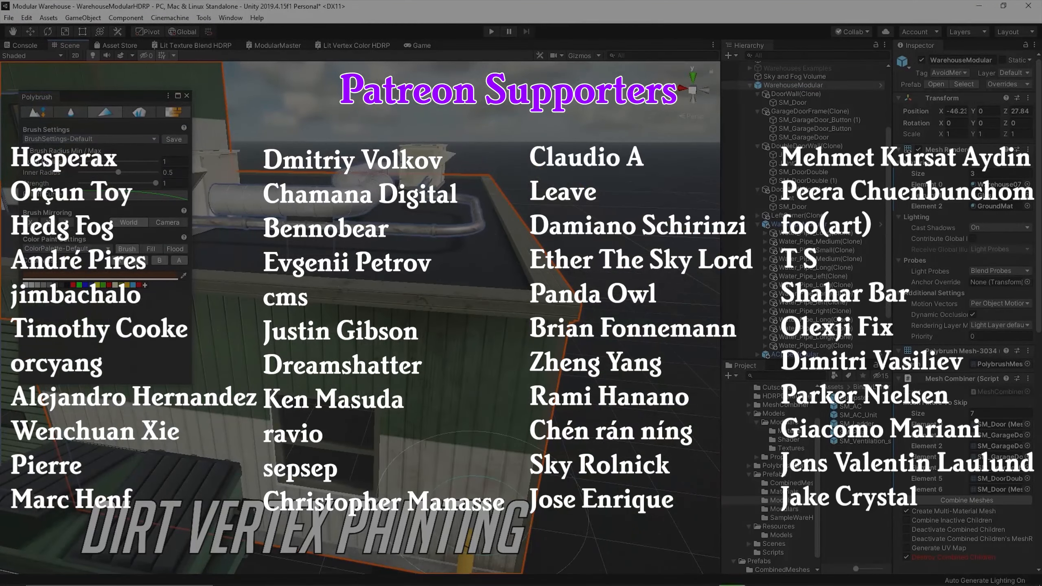
{"action": "mouse_move", "coordinate": [478, 513]}
{"action": "right_mouse_down"}
{"action": "mouse_move", "coordinate": [528, 283]}
{"action": "mouse_move", "coordinate": [505, 295]}
{"action": "right_mouse_up"}
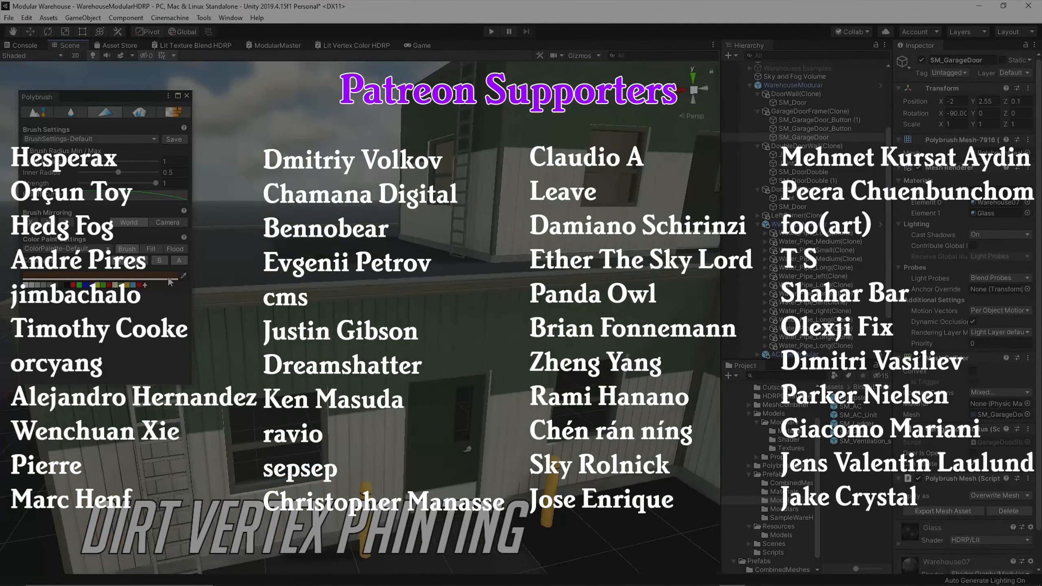
{"action": "left_click", "coordinate": [305, 312]}
{"action": "right_click_drag", "start_coordinate": [305, 312], "coordinate": [540, 296]}
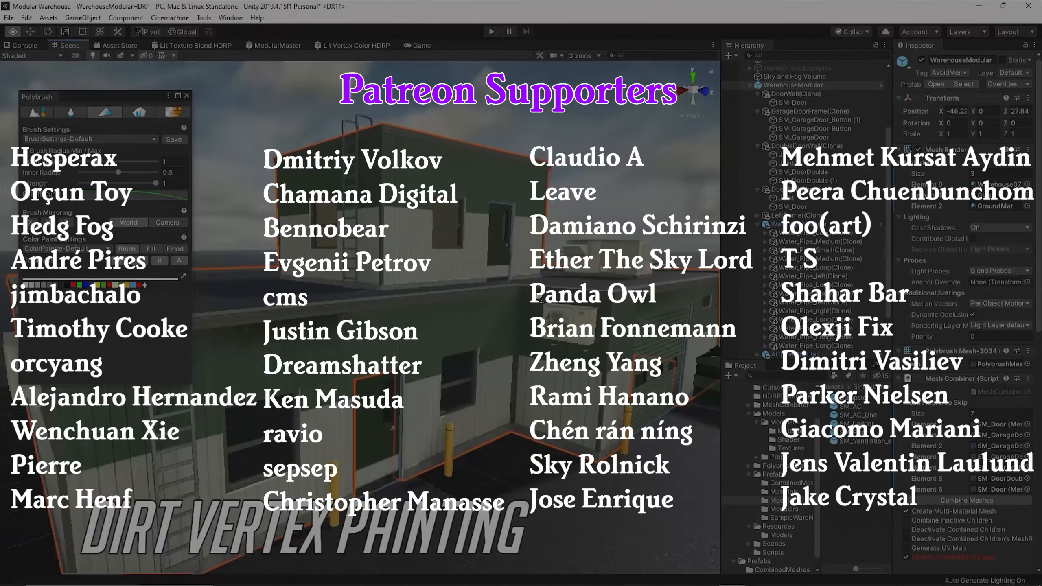